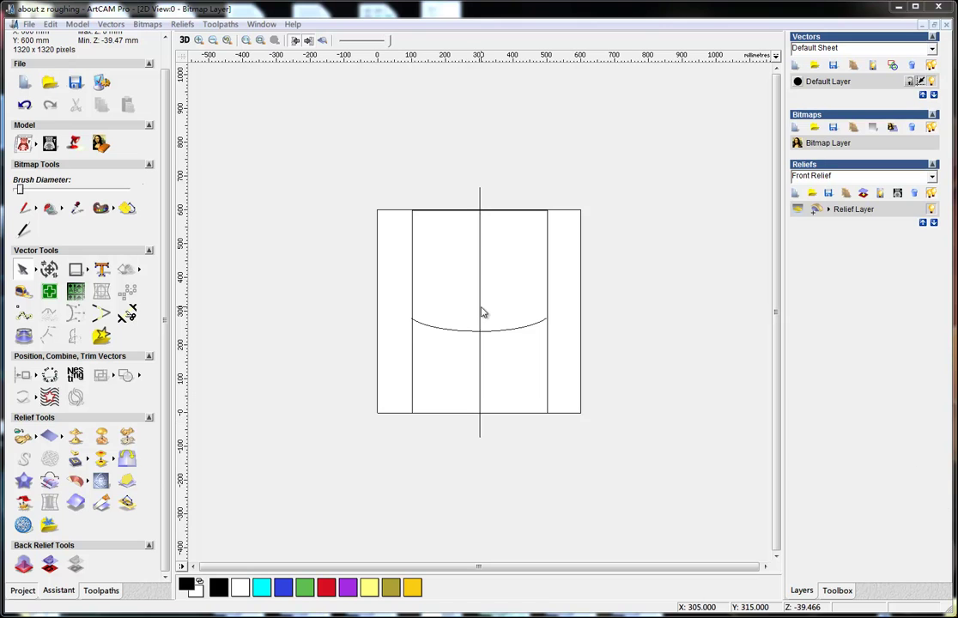
Show the relief in 3D and view its curved surface at an angle
click(182, 40)
drag(347, 329, 688, 355)
drag(414, 166, 468, 474)
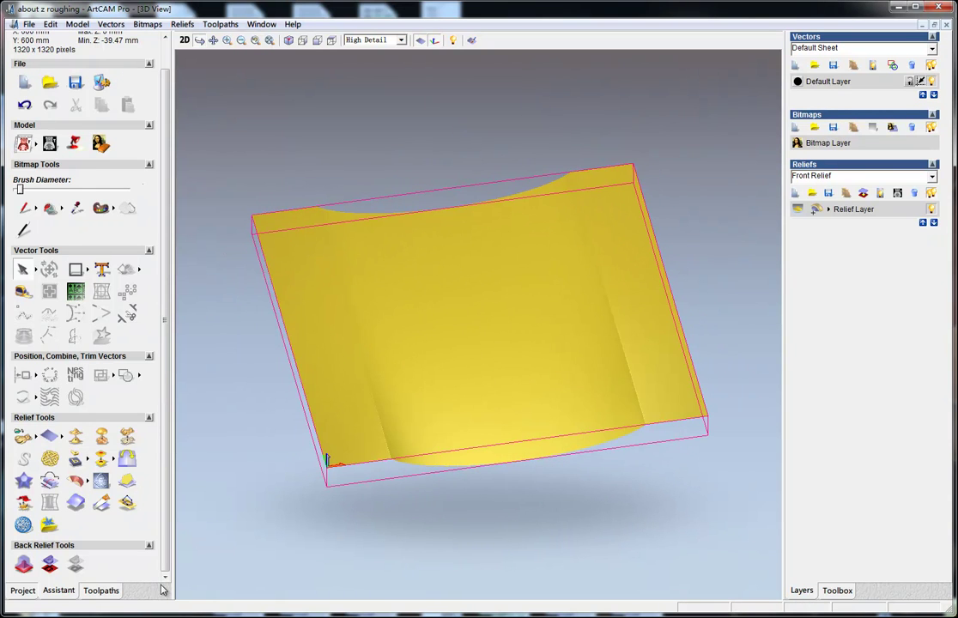
Open the Z Roughing toolpath with the 12 mm end mill for editing and check its material setup
click(111, 592)
drag(421, 383, 327, 436)
click(41, 82)
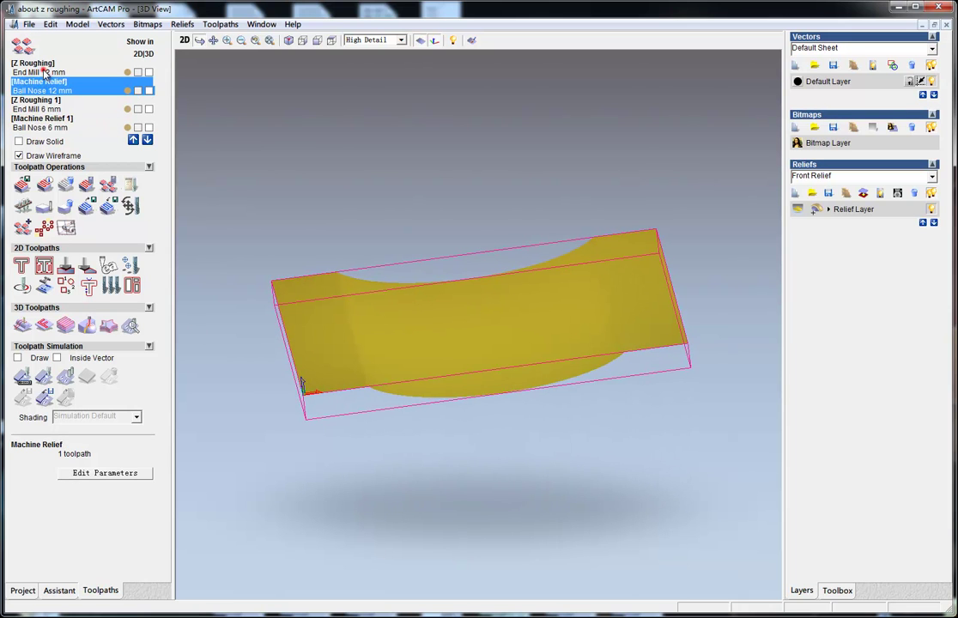
double_click(43, 73)
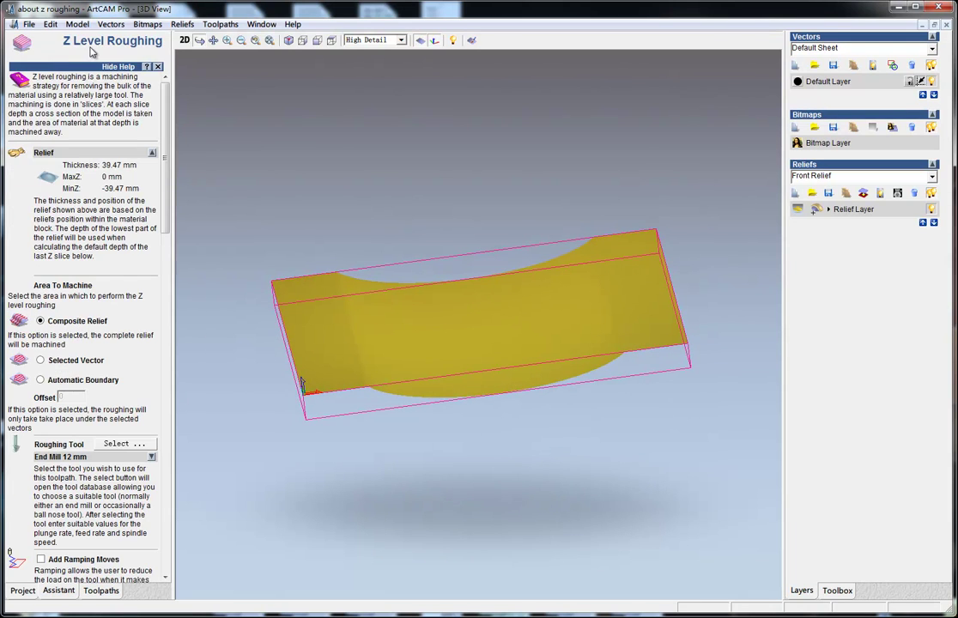
drag(168, 116, 169, 208)
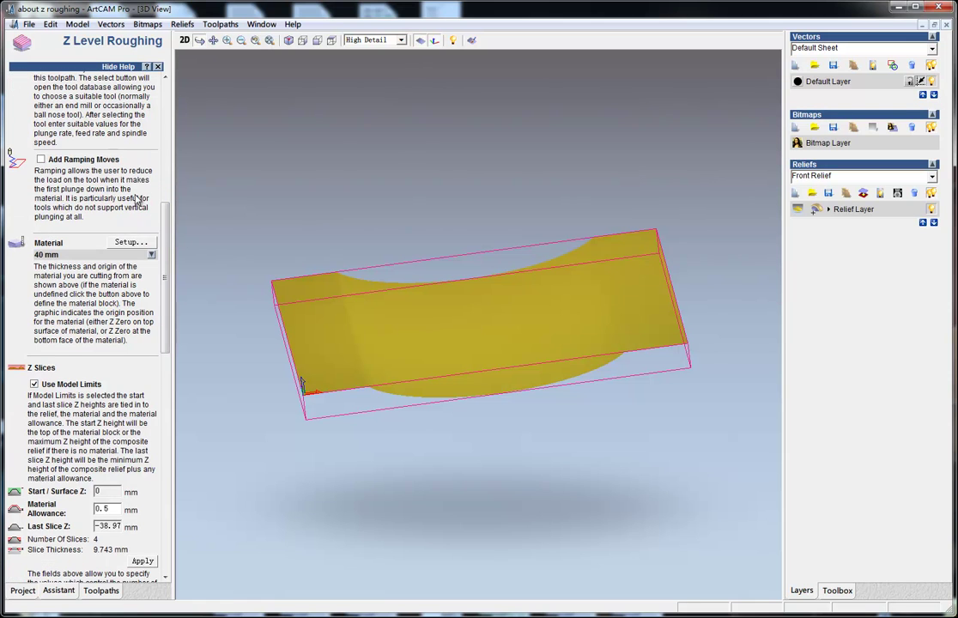
click(131, 242)
click(511, 385)
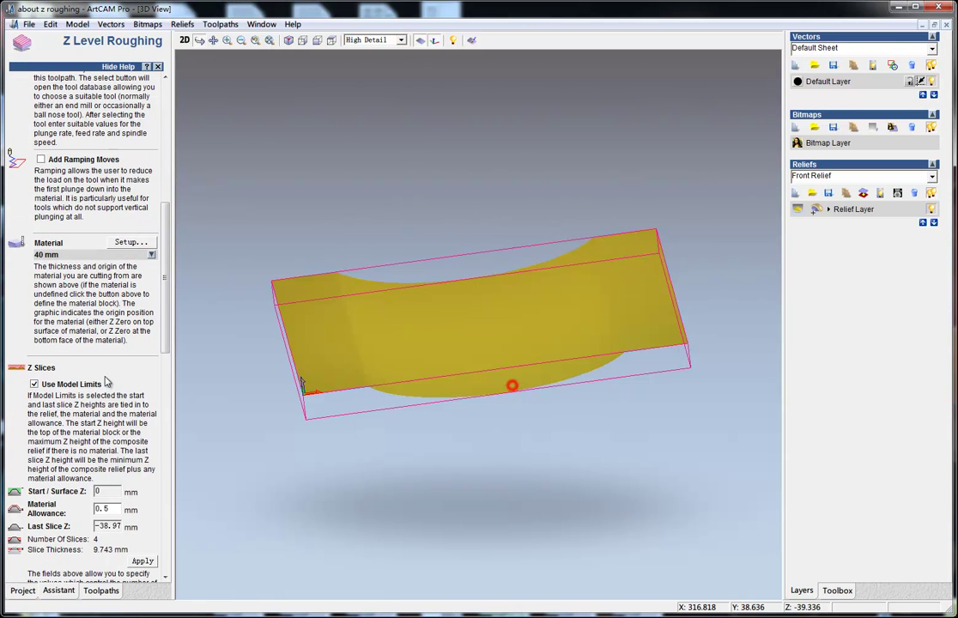
scroll(148, 288, up, 8)
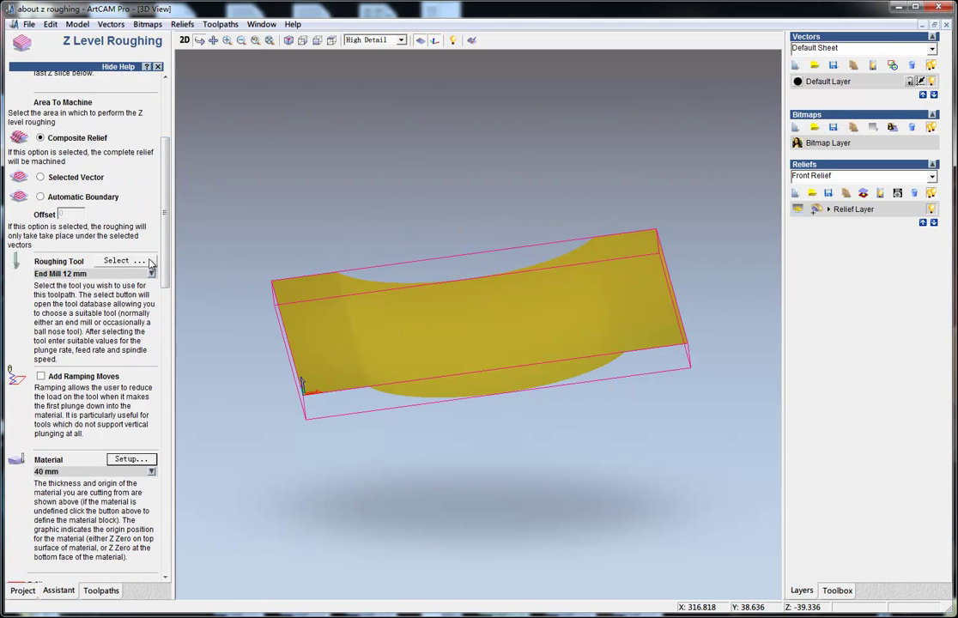
Choose End Mill 12 mm from the wood or plastic roughing tools with its stepover set to 80% of the diameter
click(122, 261)
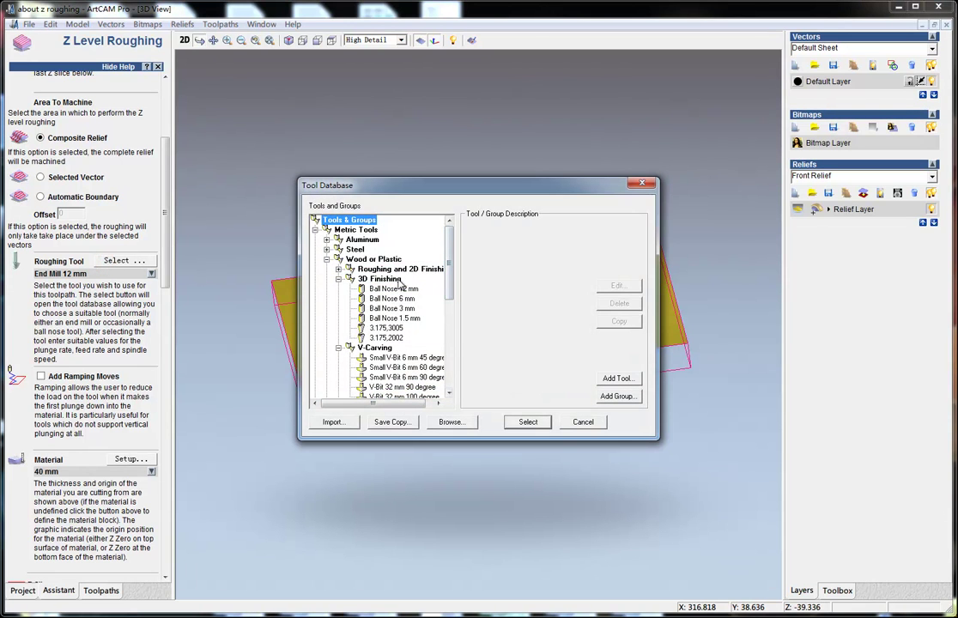
click(338, 270)
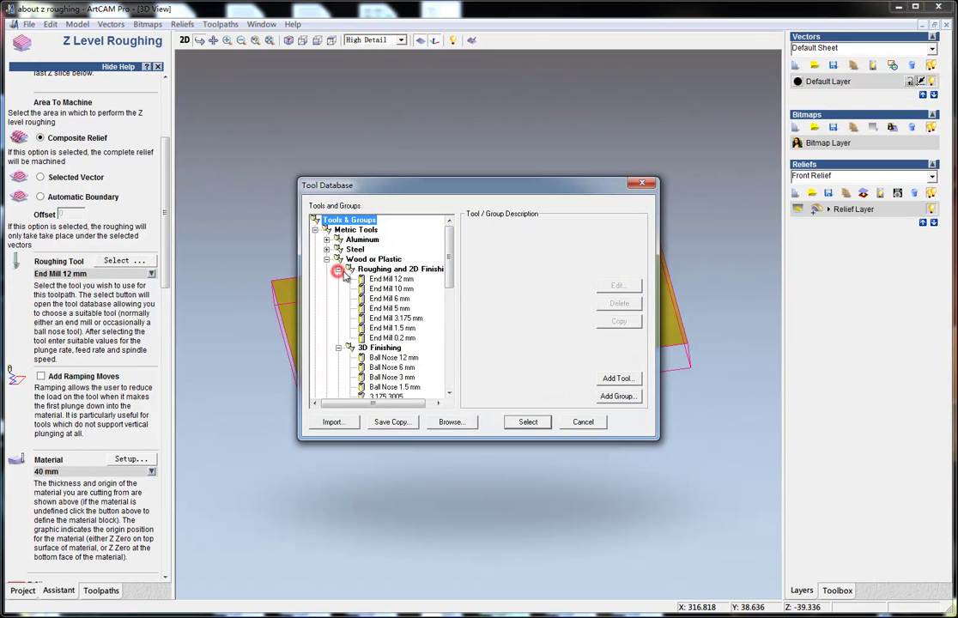
click(393, 280)
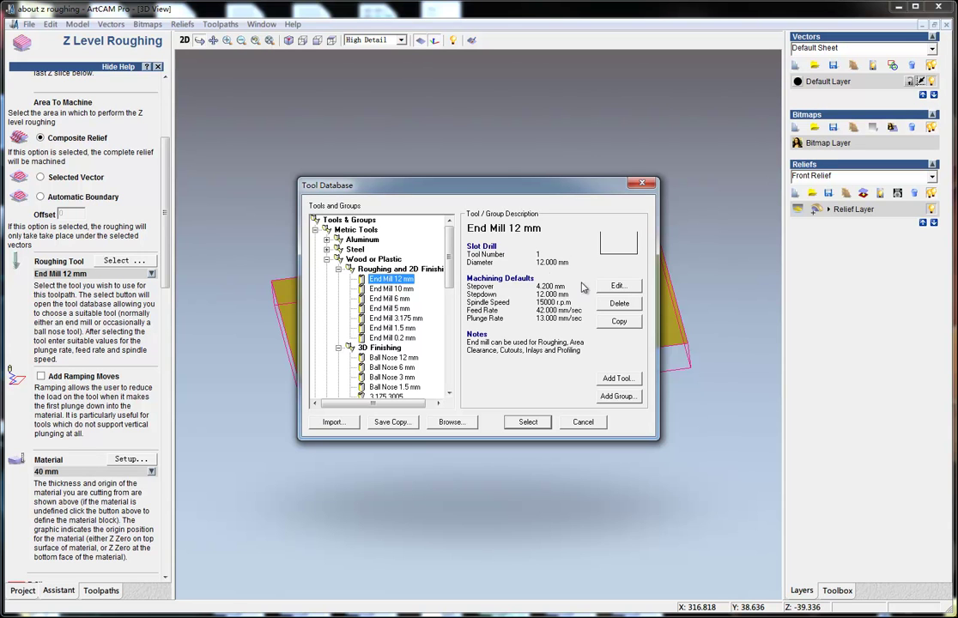
click(629, 289)
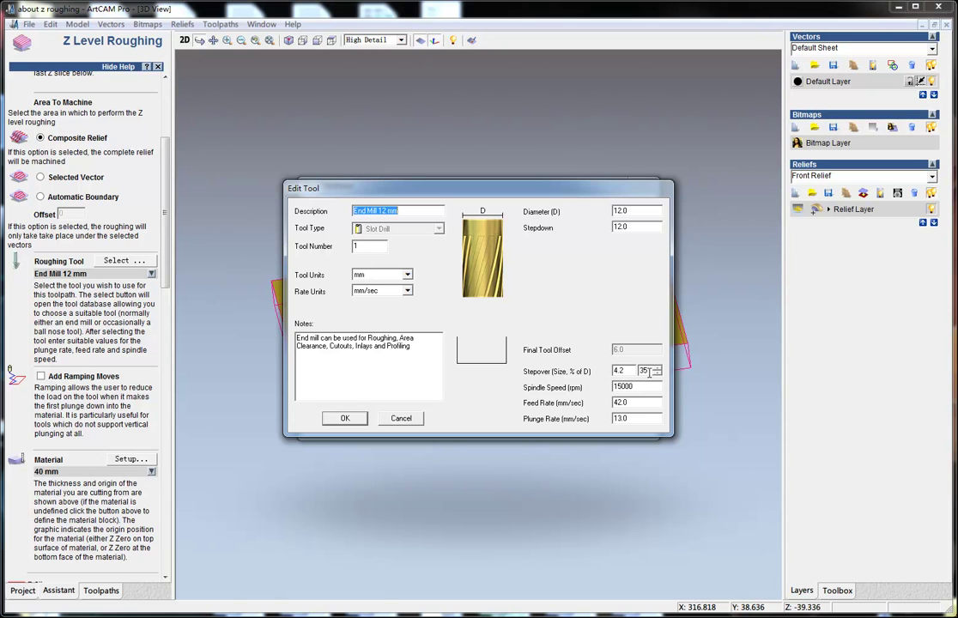
double_click(644, 371)
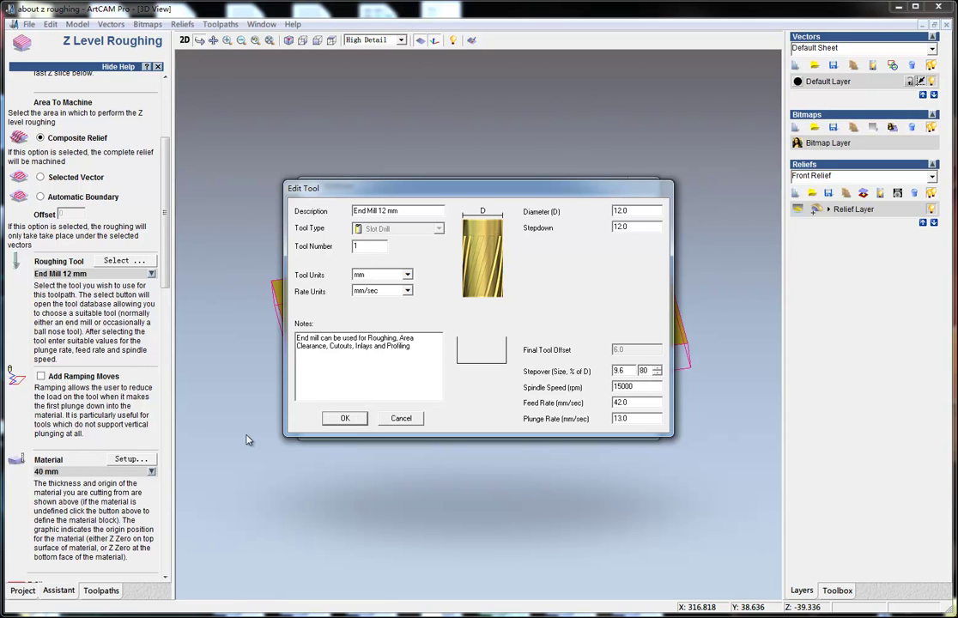
click(344, 420)
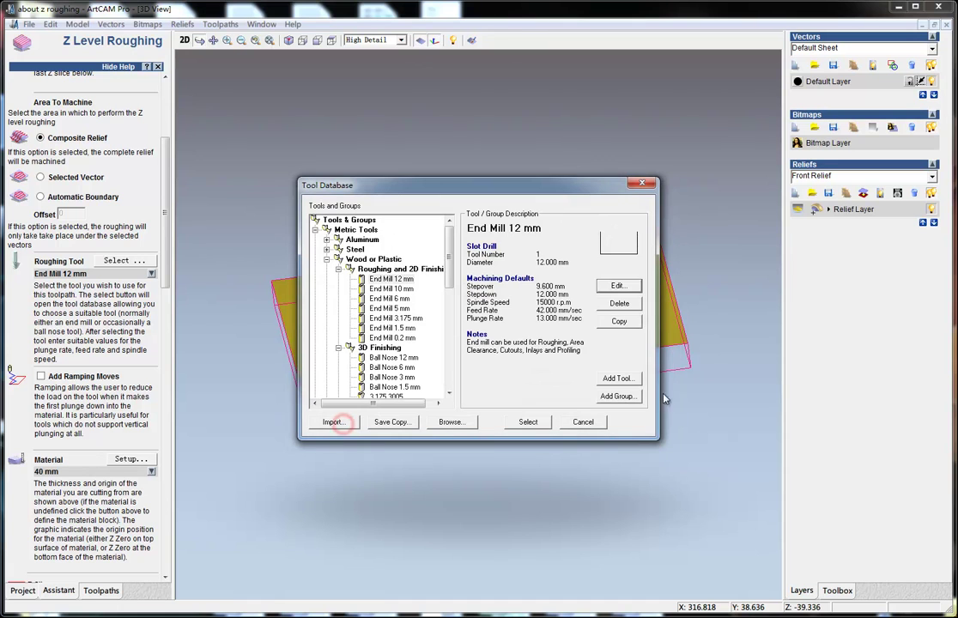
click(536, 422)
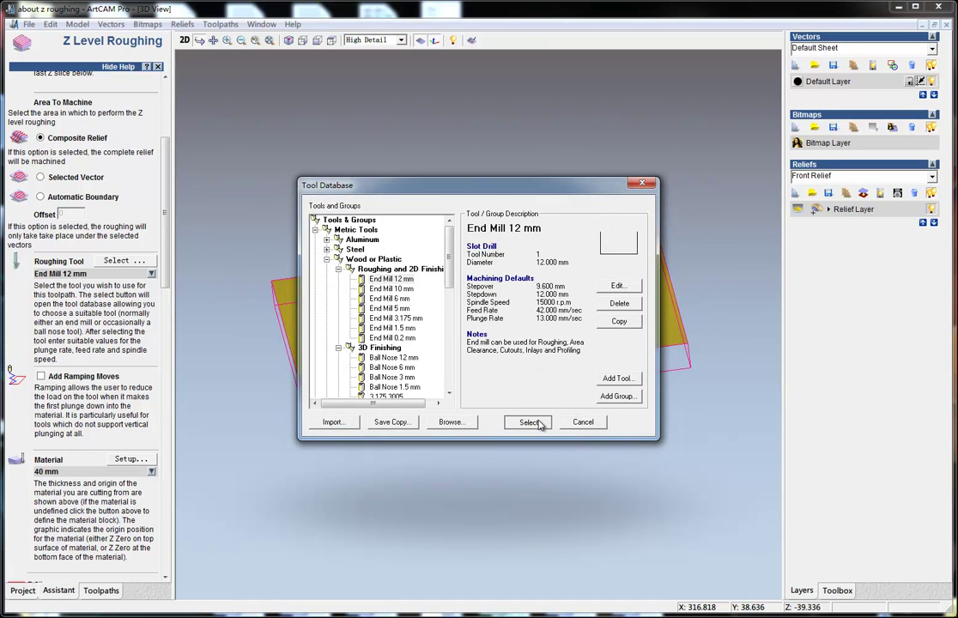
Set the raster strategy's profile pass to Last, calculate the Z Roughing toolpath immediately and close its settings
drag(168, 261, 171, 509)
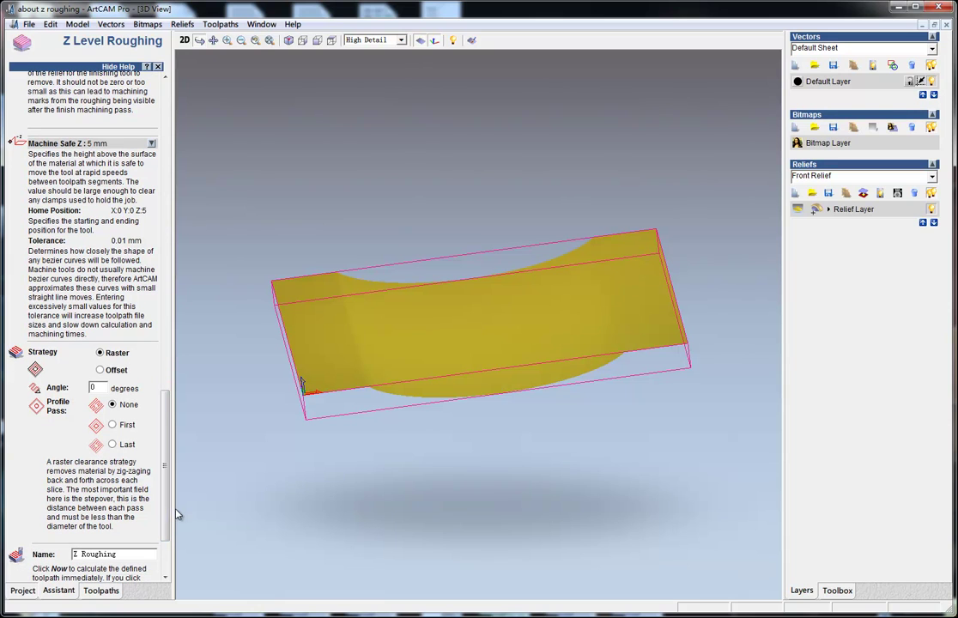
click(113, 444)
click(168, 408)
drag(167, 408, 183, 462)
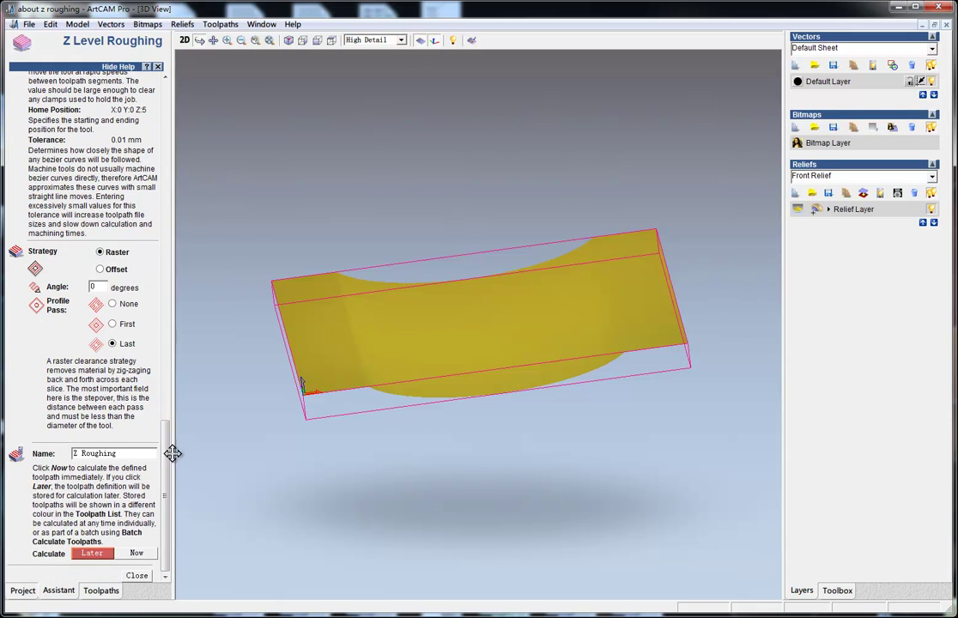
click(137, 554)
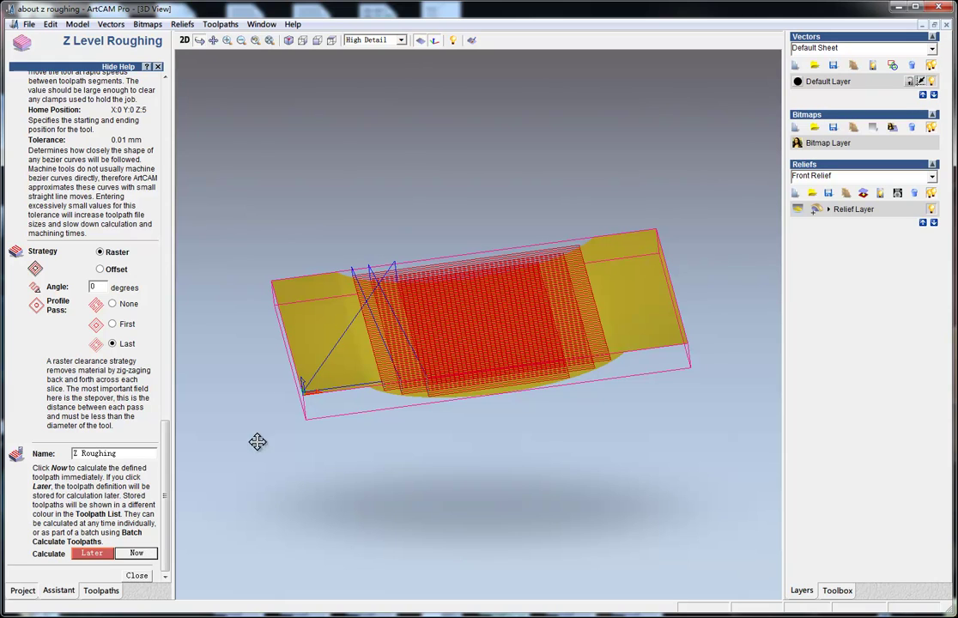
click(135, 574)
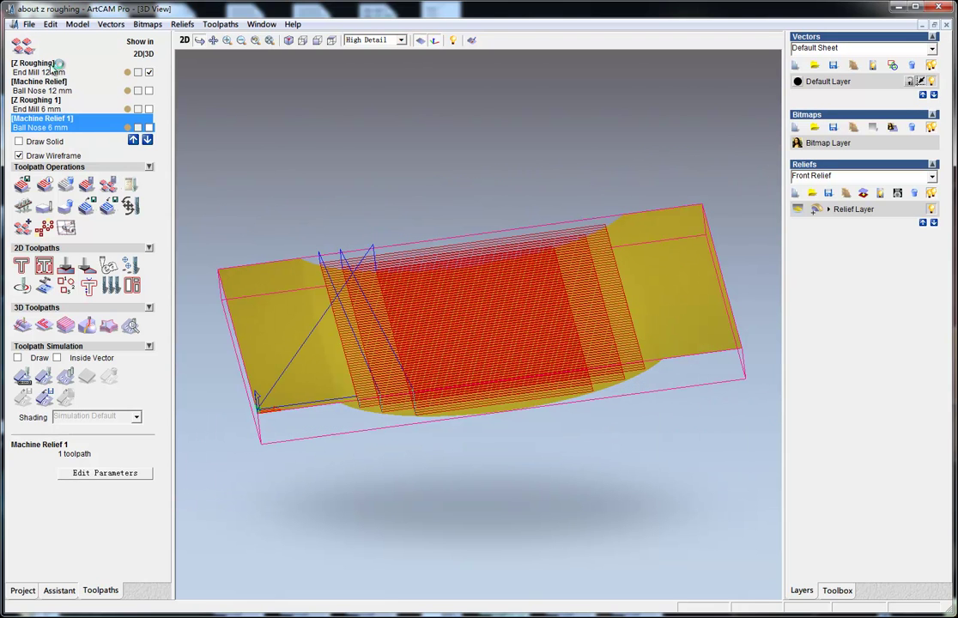
Run a fast simulation of the Z Roughing toolpath and inspect the stepped block
click(50, 65)
click(41, 380)
click(429, 409)
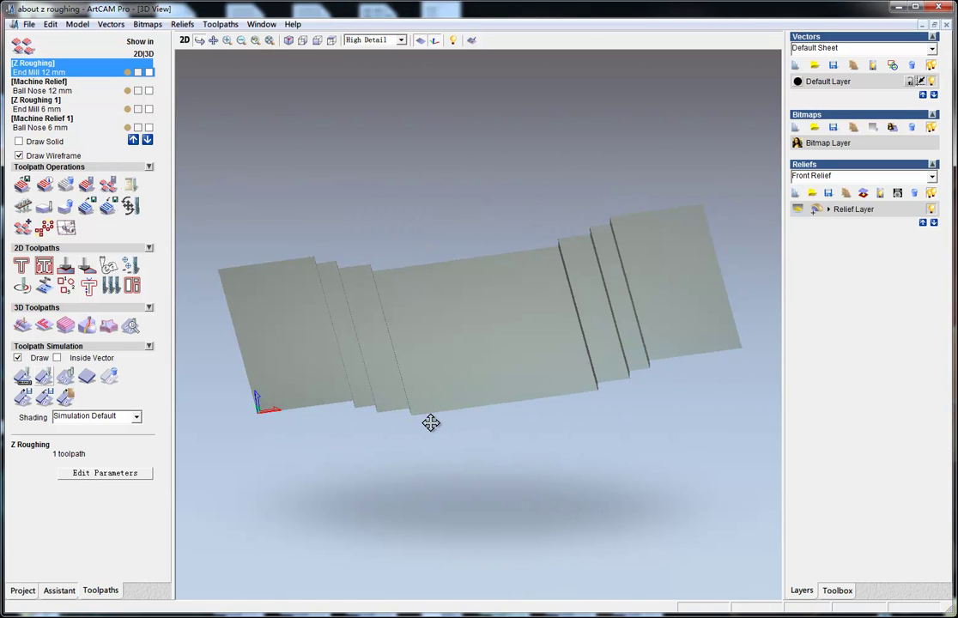
drag(430, 423, 363, 415)
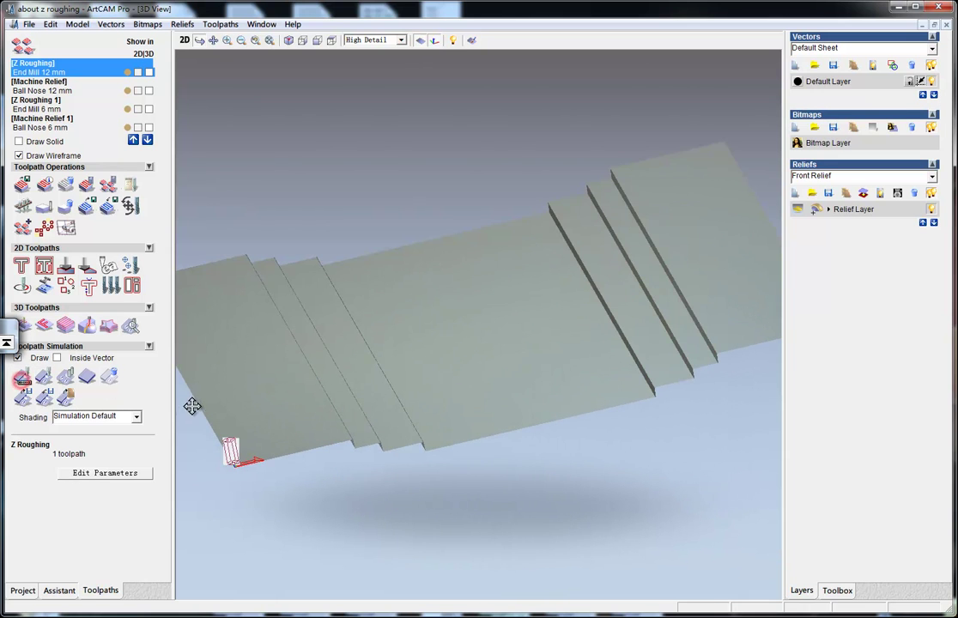
Play back the Z Roughing tool movement with the simulation controls and view the machined block
drag(9, 331, 225, 425)
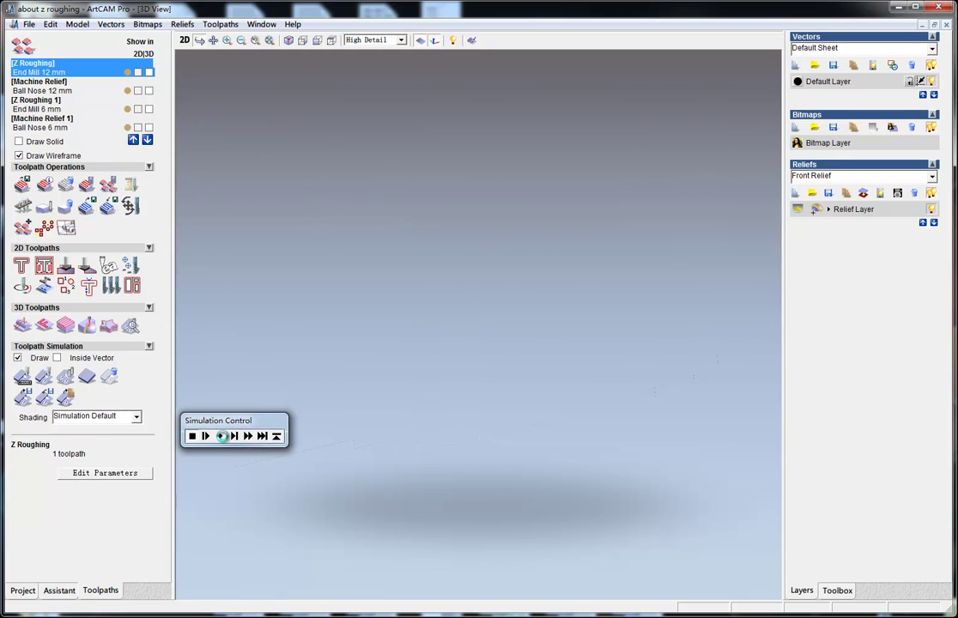
click(222, 436)
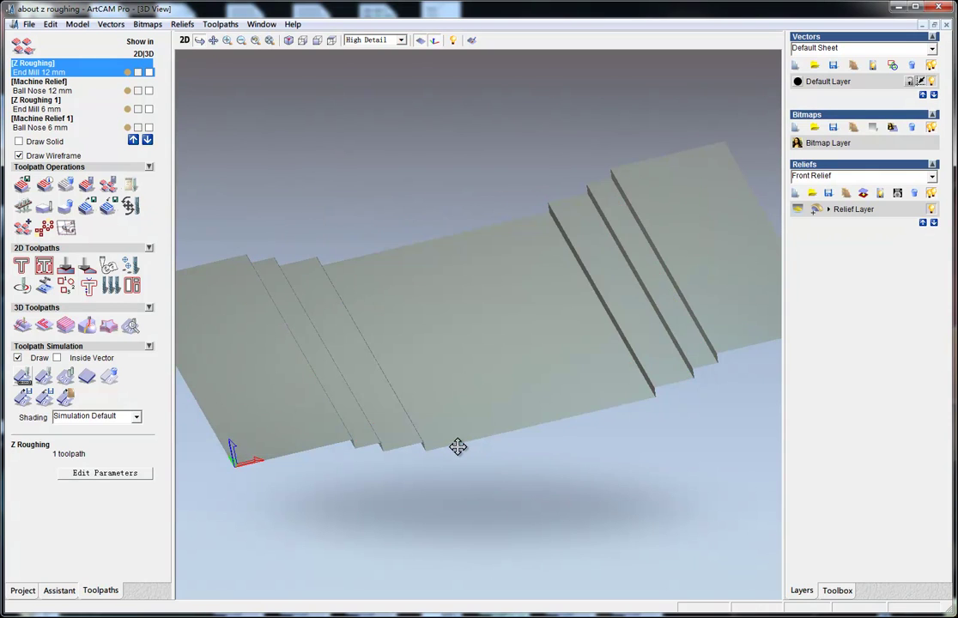
mouse_move(457, 442)
mouse_down()
mouse_move(400, 391)
mouse_move(428, 393)
mouse_move(449, 436)
mouse_up()
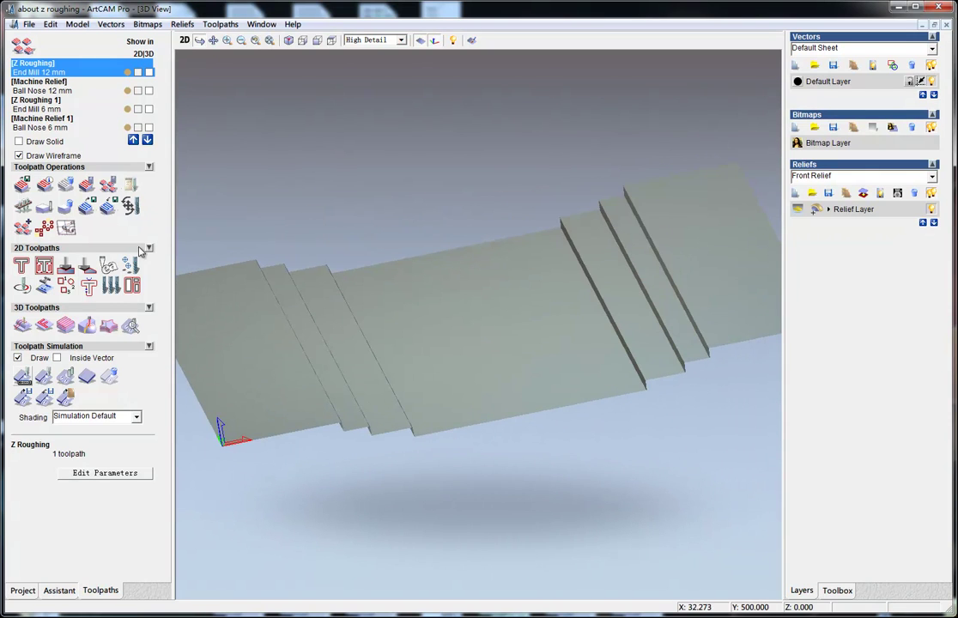
Open the Machine Relief toolpath and examine the Ball Nose 12 mm tool's parameters without changing them
double_click(54, 90)
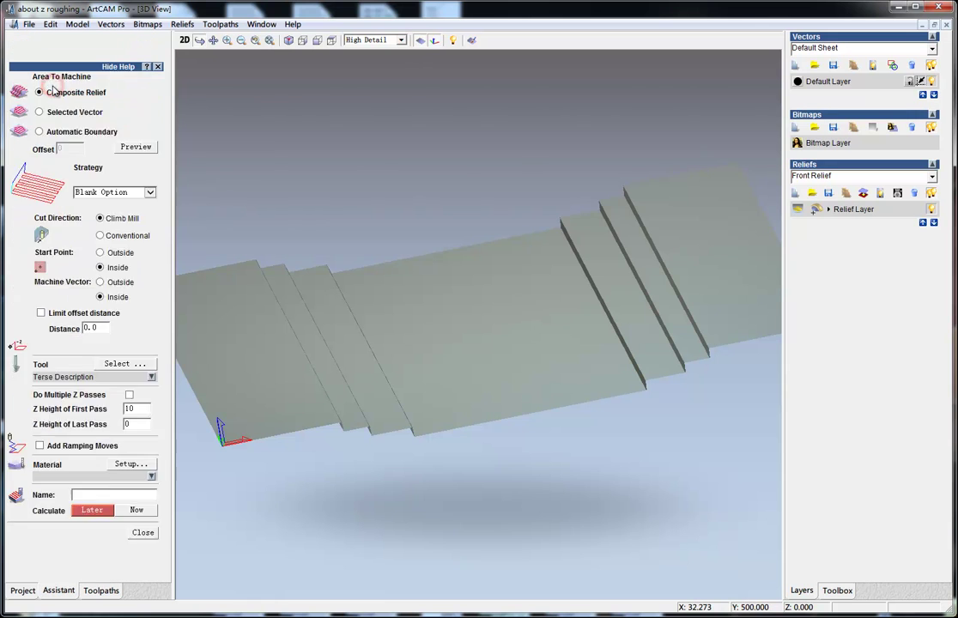
drag(170, 200, 169, 339)
click(125, 329)
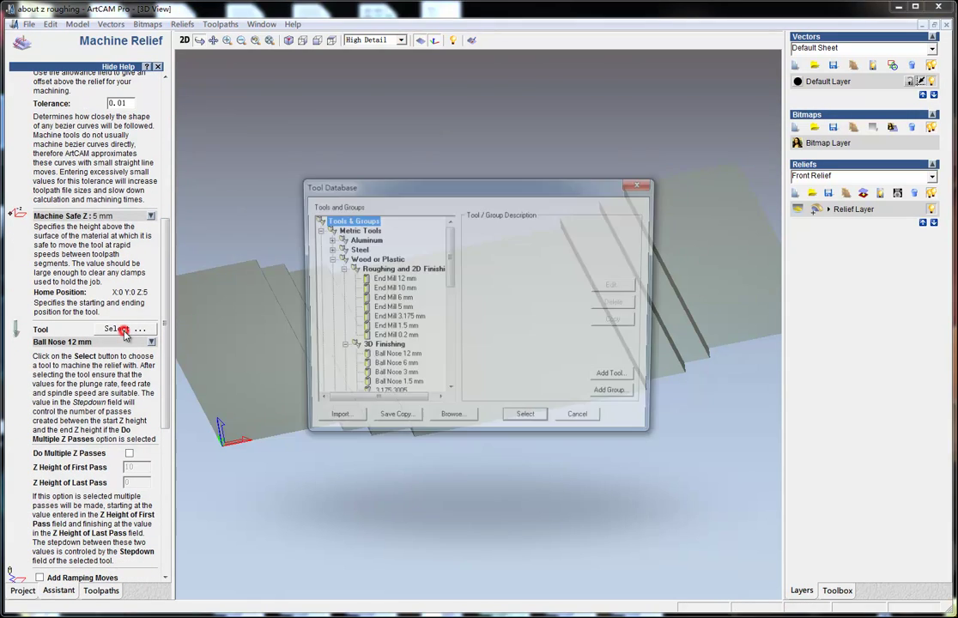
click(402, 359)
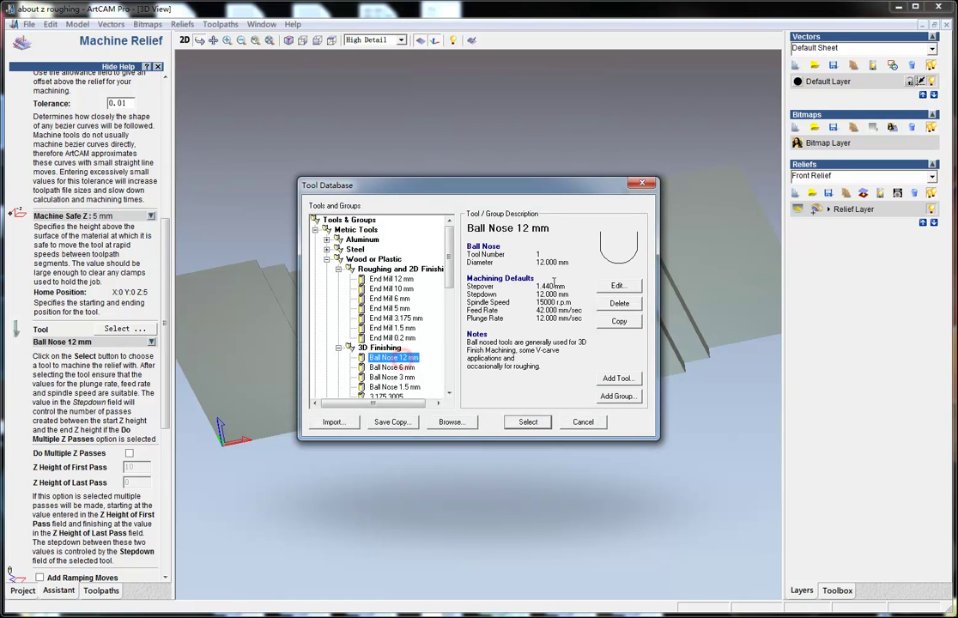
click(617, 288)
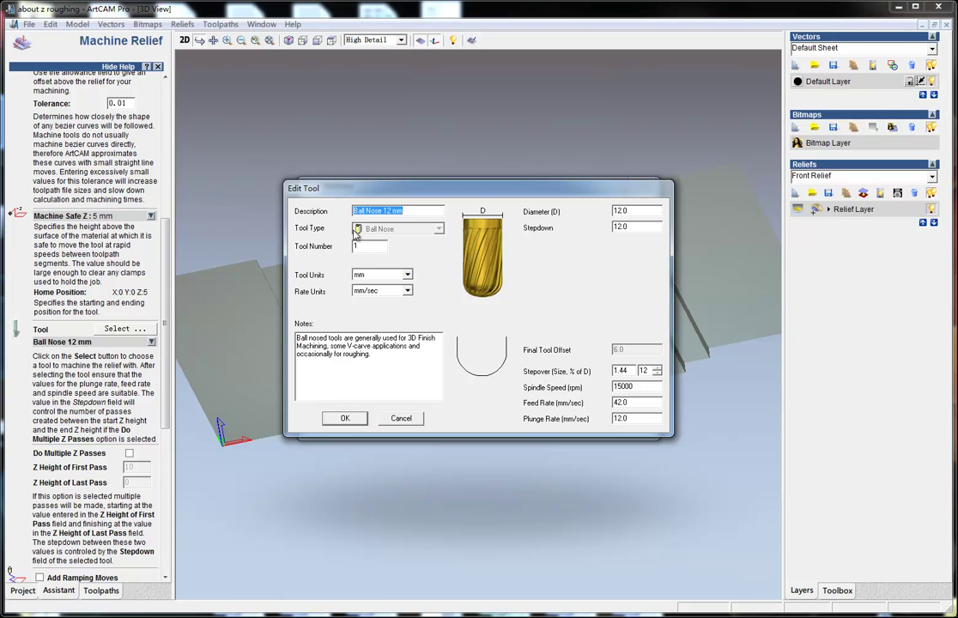
click(401, 418)
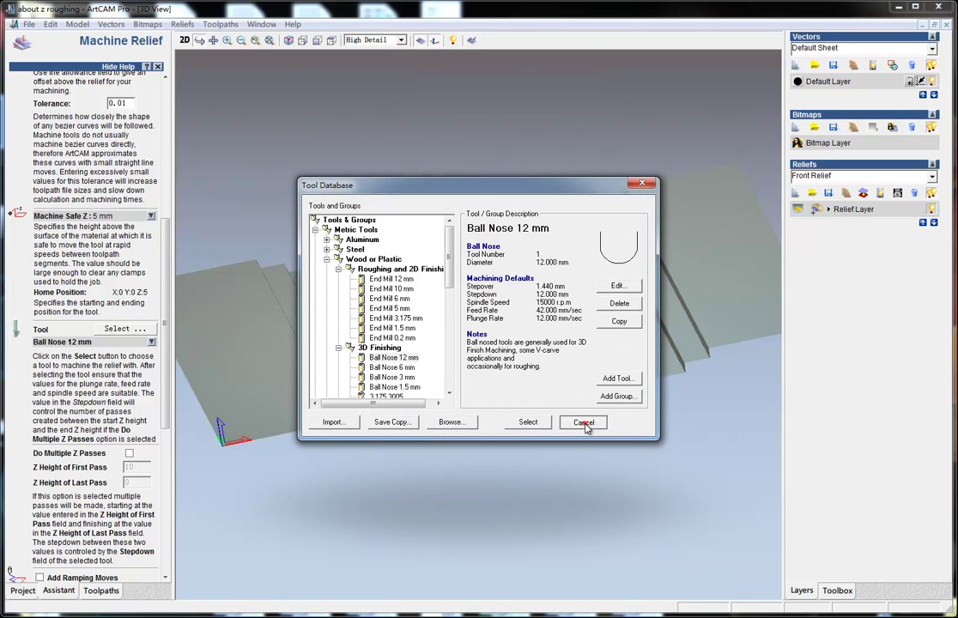
click(585, 423)
Review the Machine Relief strategy, tool, multiple Z passes and material settings, then close them without recalculating
scroll(144, 308, down, 10)
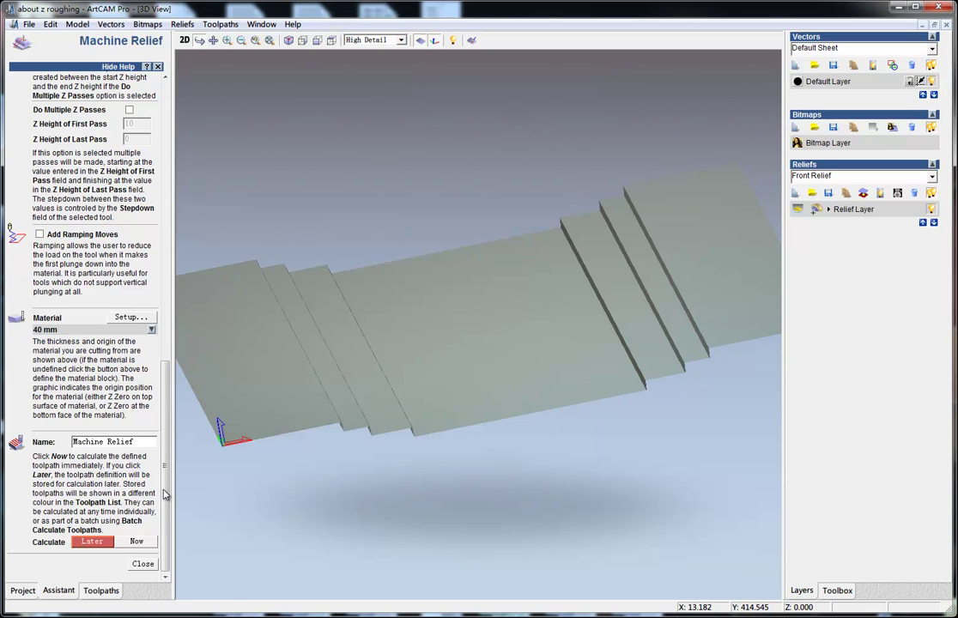
scroll(103, 301, up, 12)
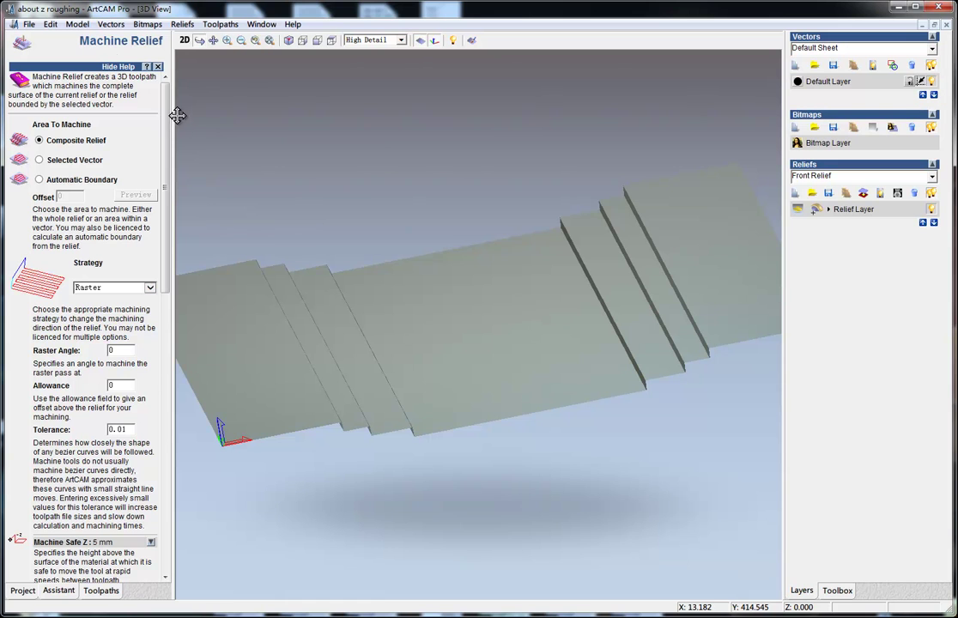
drag(167, 128, 171, 432)
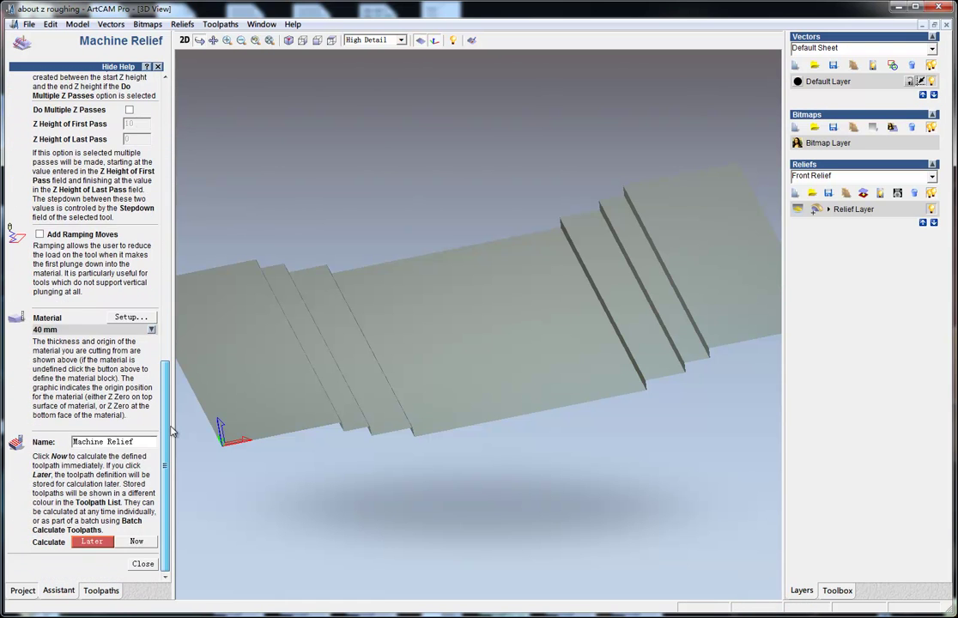
scroll(171, 431, up, 4)
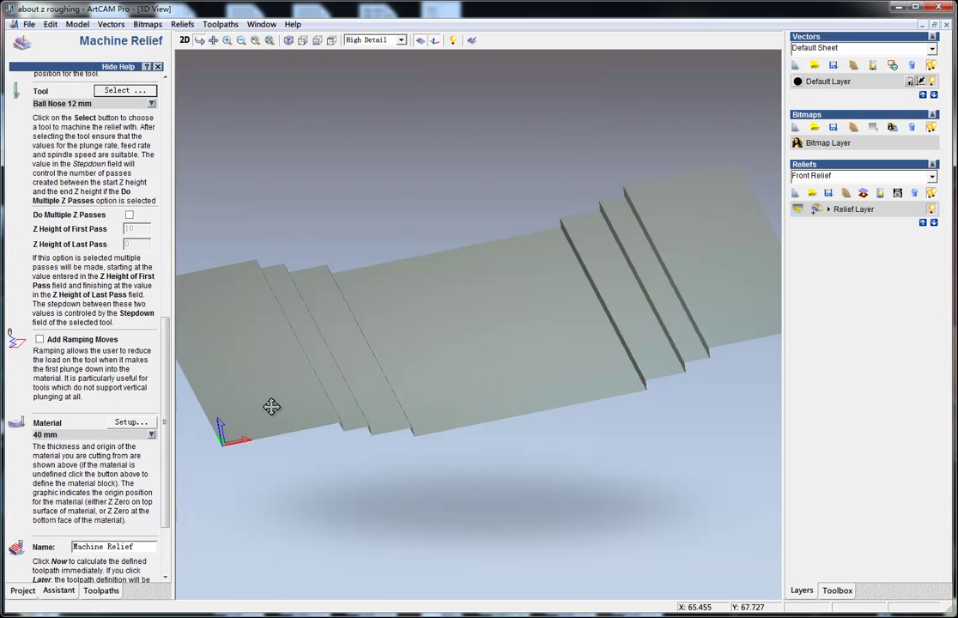
drag(286, 431, 275, 467)
scroll(171, 452, down, 4)
scroll(171, 464, up, 3)
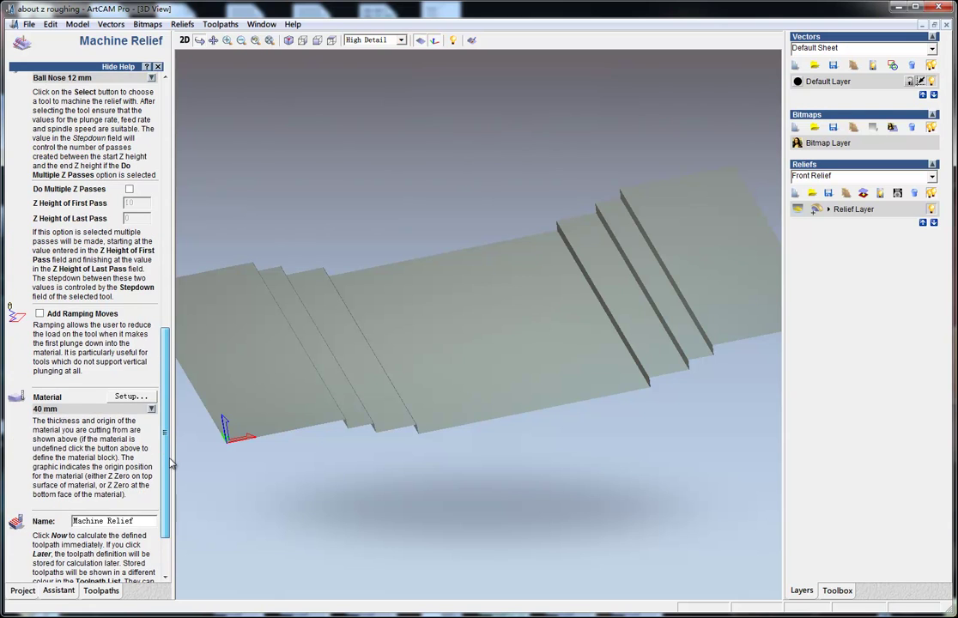
scroll(173, 455, up, 3)
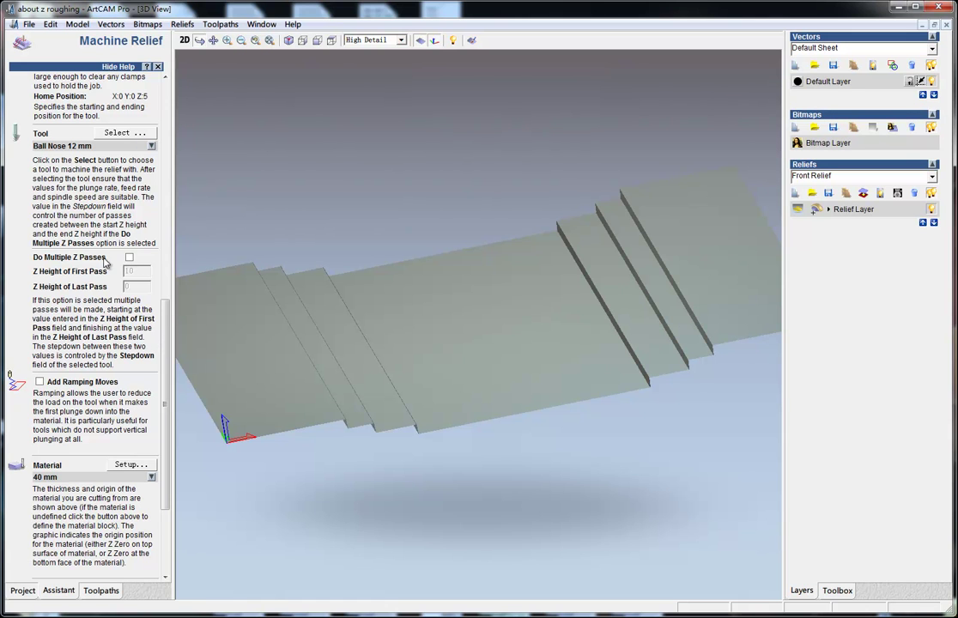
click(165, 317)
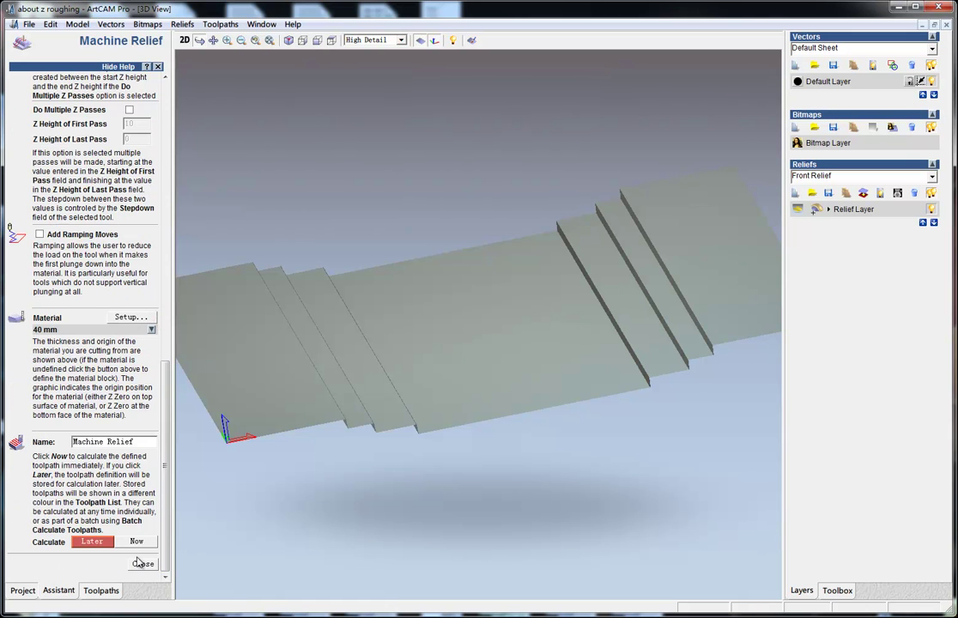
click(141, 563)
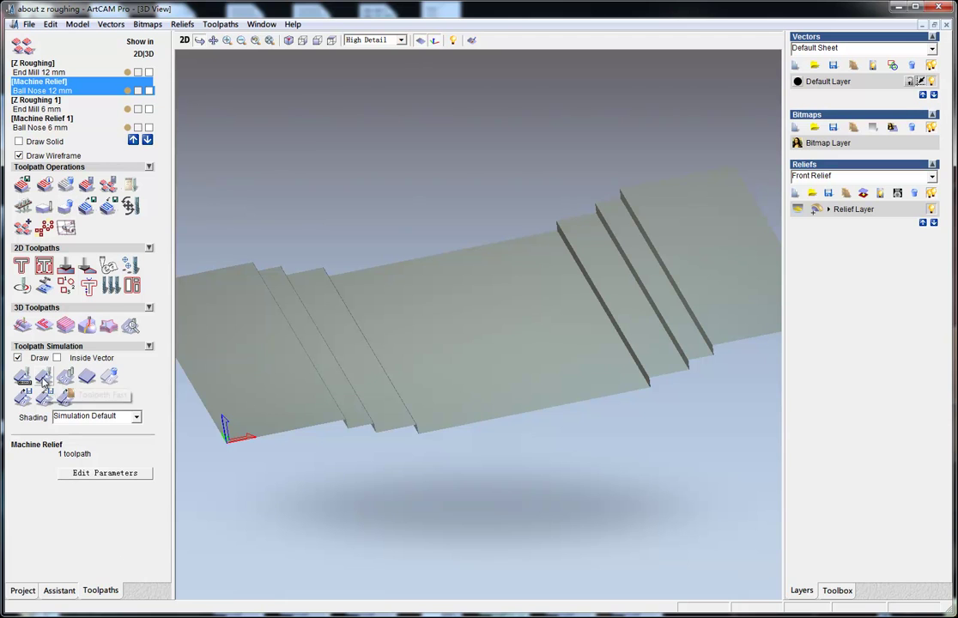
Run a fast simulation of the Machine Relief toolpath over the roughed block and abandon it partway through
click(42, 376)
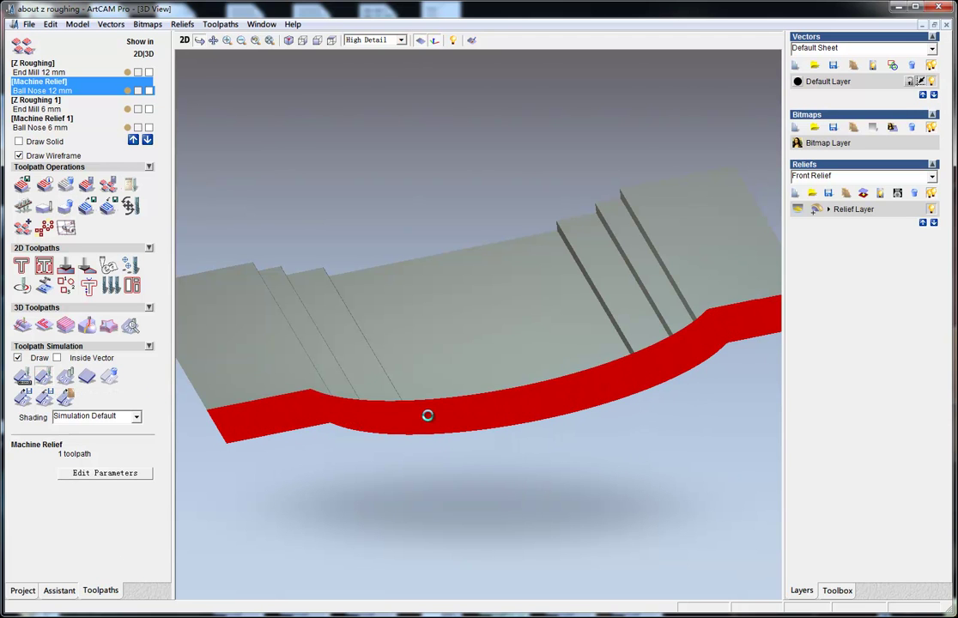
key(Escape)
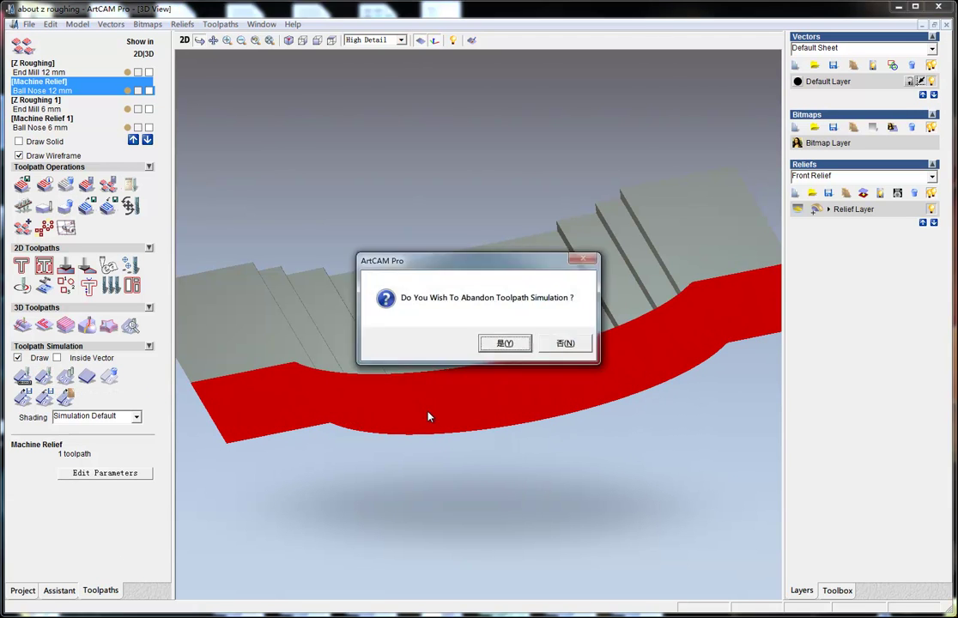
click(506, 345)
Examine the boundary between the roughed steps and the partly finished curved surface from the side and from above
drag(494, 444, 288, 479)
drag(289, 432, 267, 323)
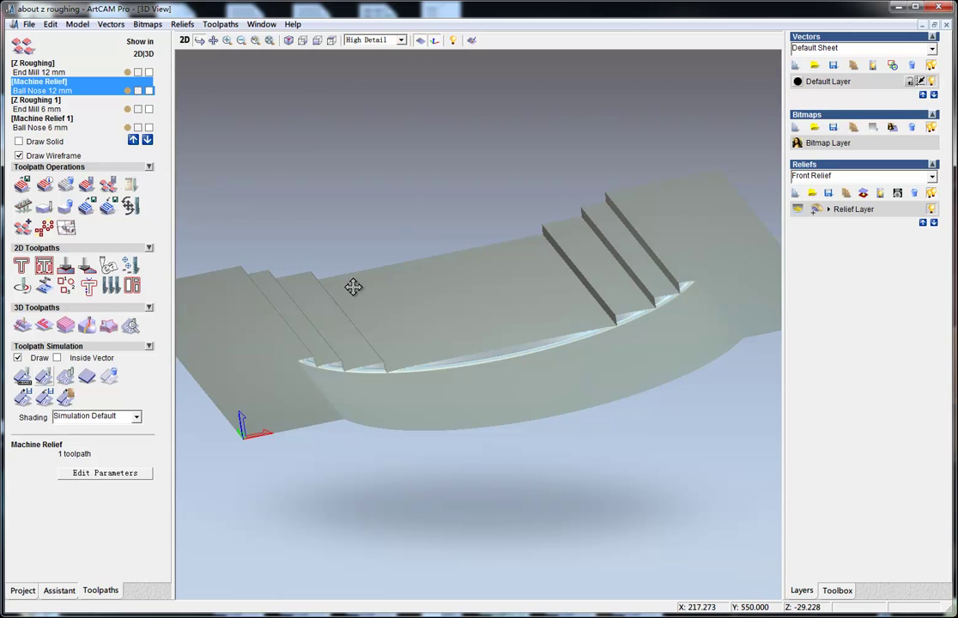
drag(499, 349, 301, 383)
drag(364, 362, 609, 364)
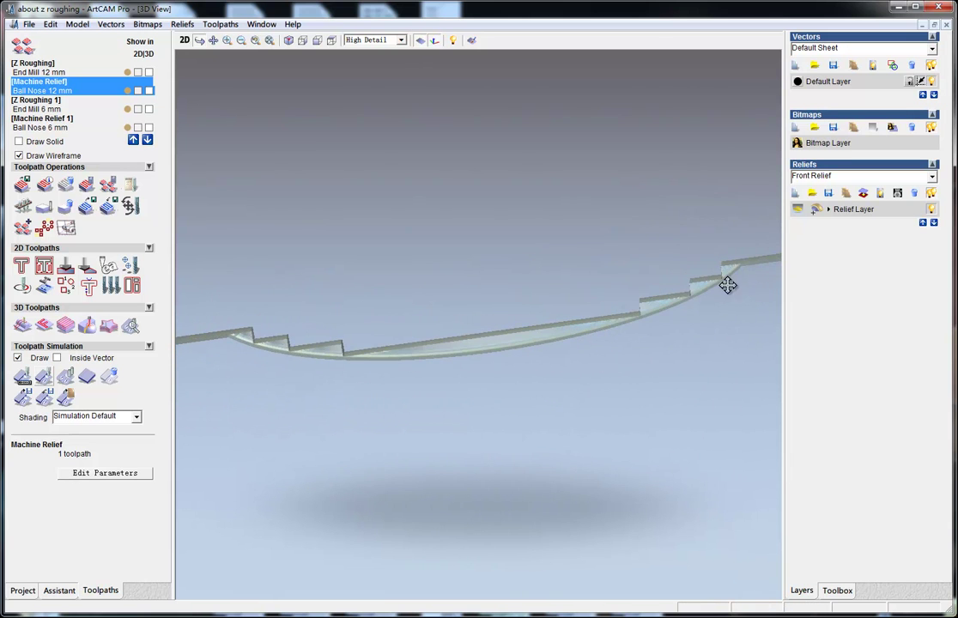
mouse_move(773, 268)
mouse_down()
mouse_move(768, 284)
mouse_move(781, 289)
mouse_up()
drag(235, 357, 476, 359)
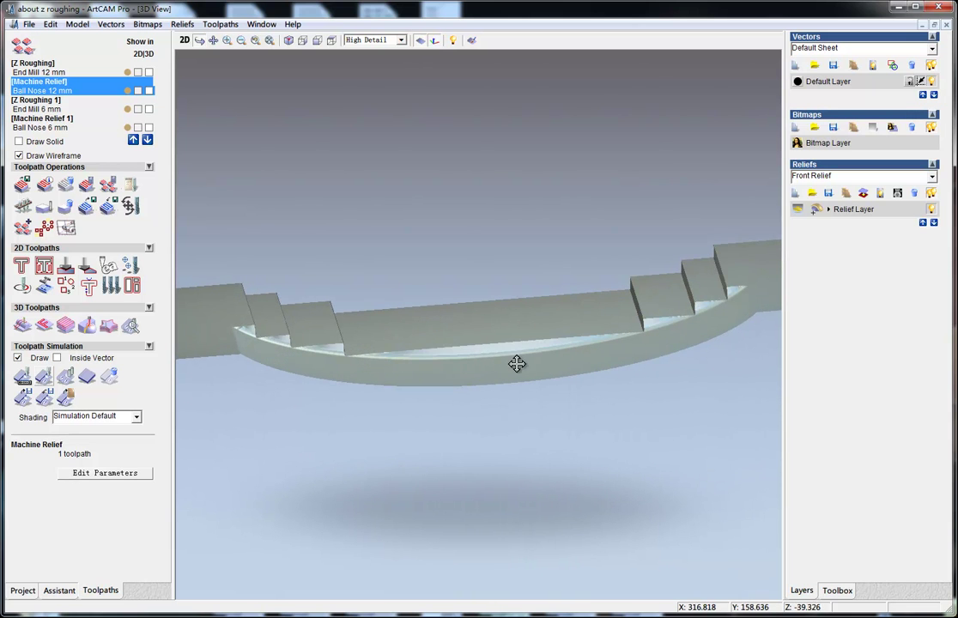
mouse_move(409, 387)
mouse_down()
mouse_move(427, 383)
mouse_move(402, 379)
mouse_up()
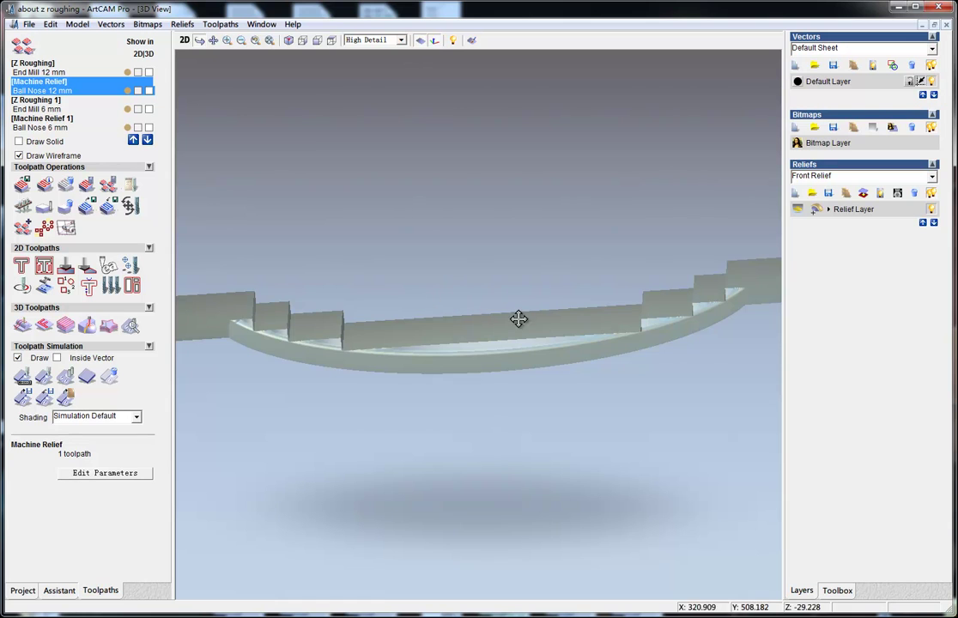
drag(475, 396, 375, 370)
scroll(368, 422, up, 3)
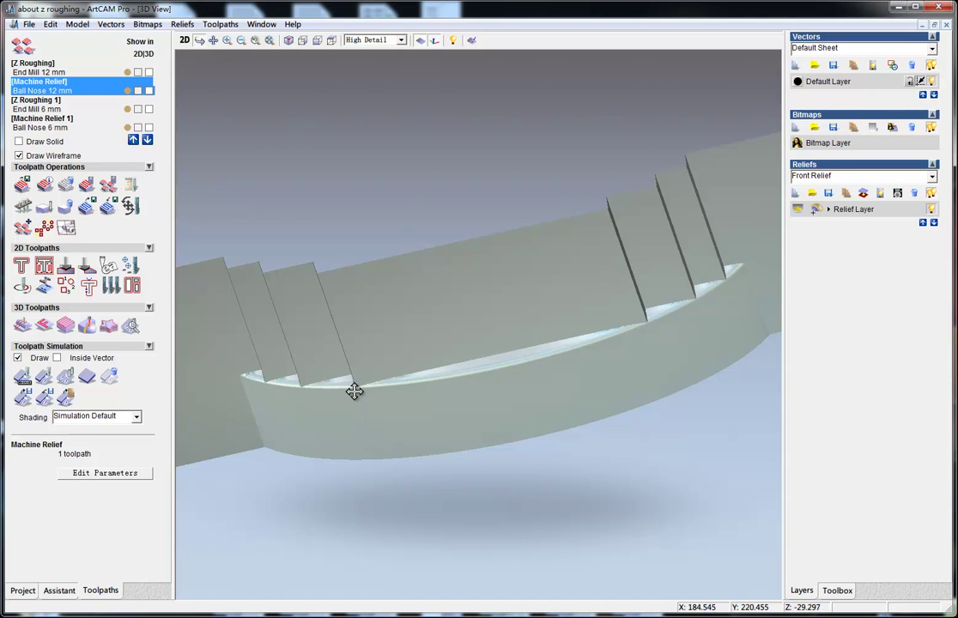
Review the Z Roughing End Mill 12 mm and Machine Relief Ball Nose 12 mm toolpath details against the material left between steps and curve
click(50, 73)
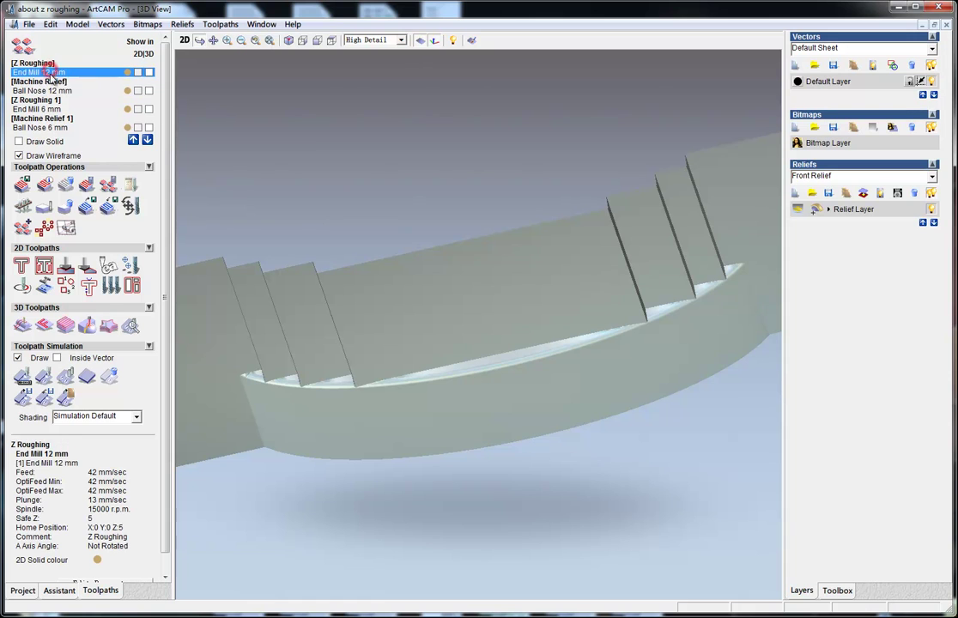
click(57, 90)
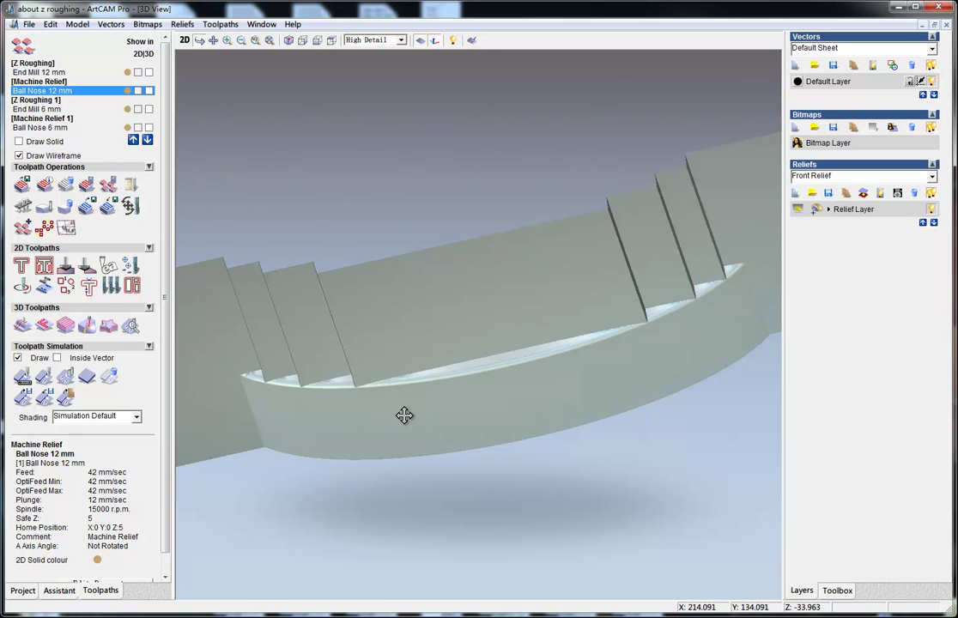
drag(397, 415, 299, 416)
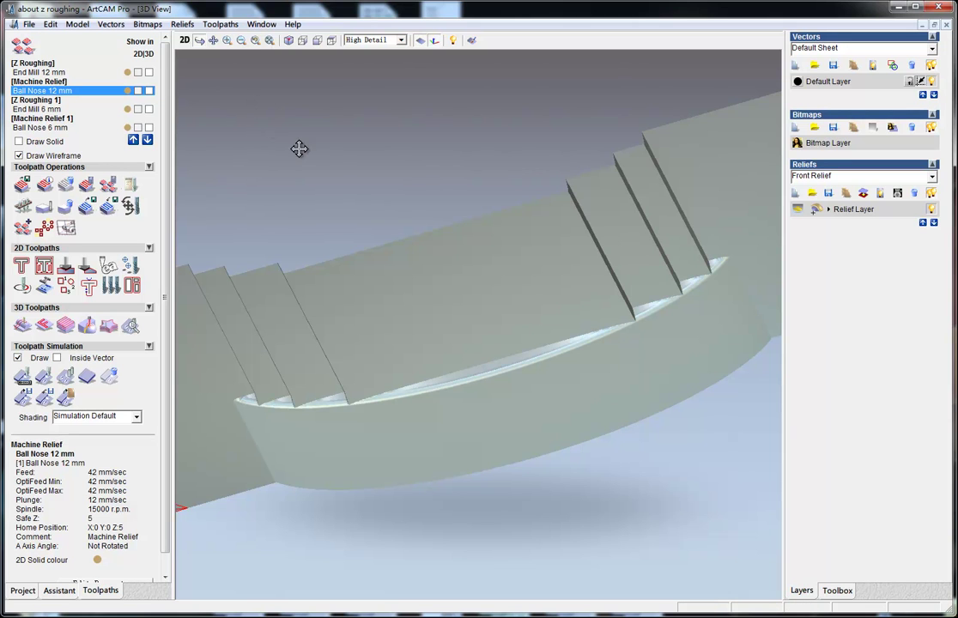
drag(469, 349, 425, 428)
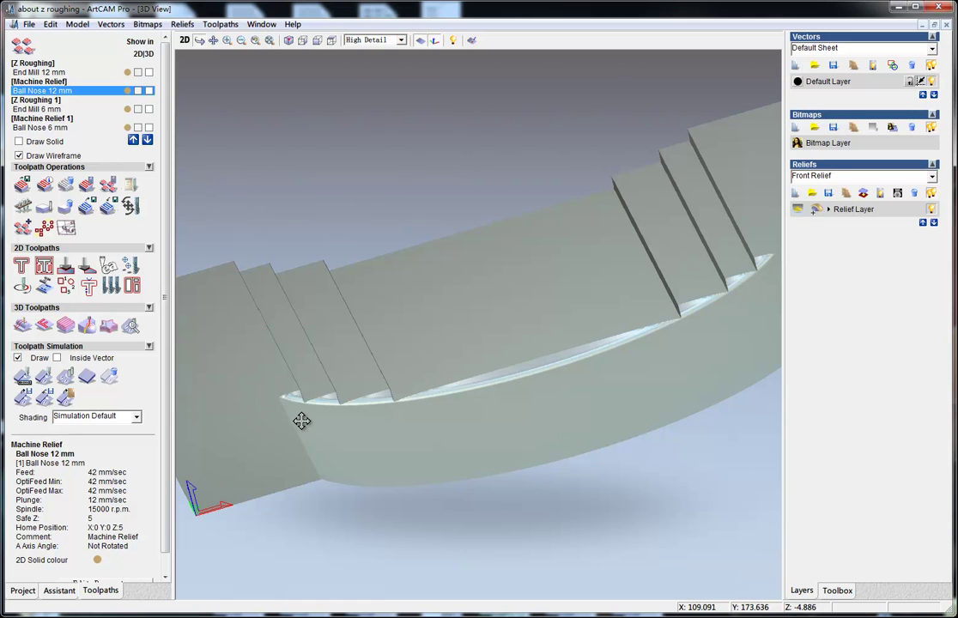
drag(307, 420, 648, 359)
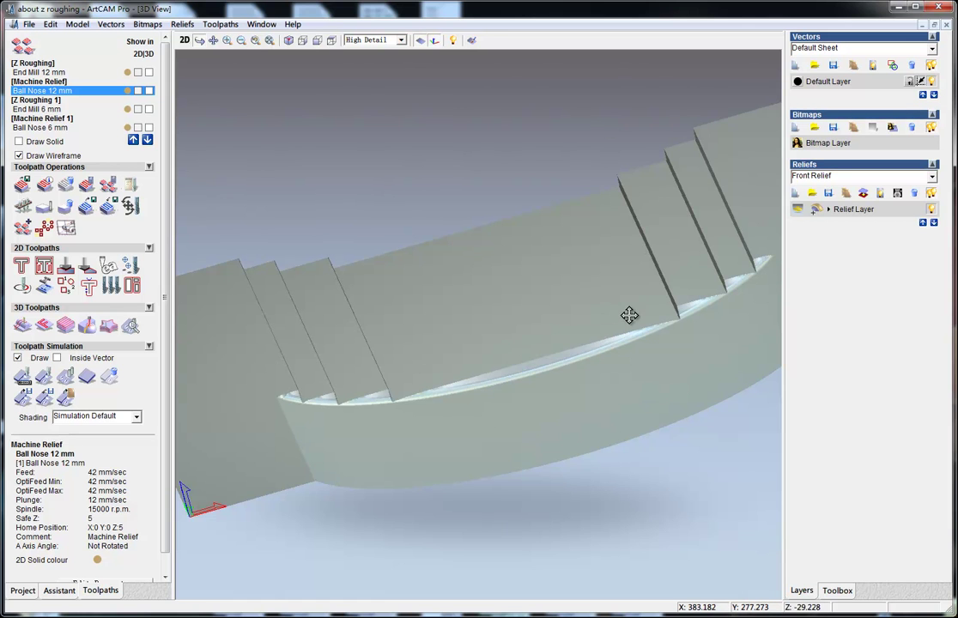
drag(300, 466, 344, 427)
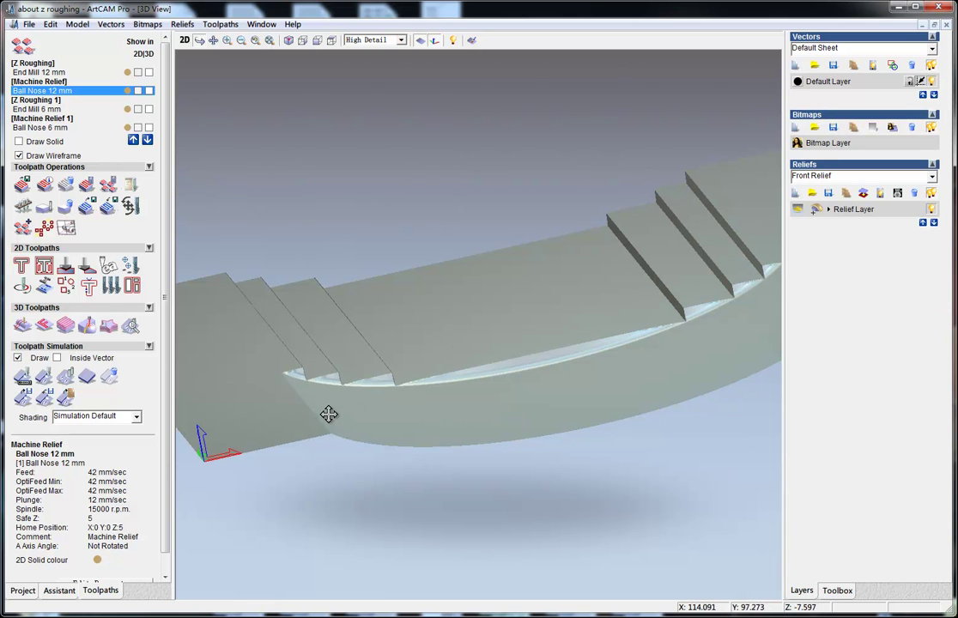
drag(339, 405, 188, 338)
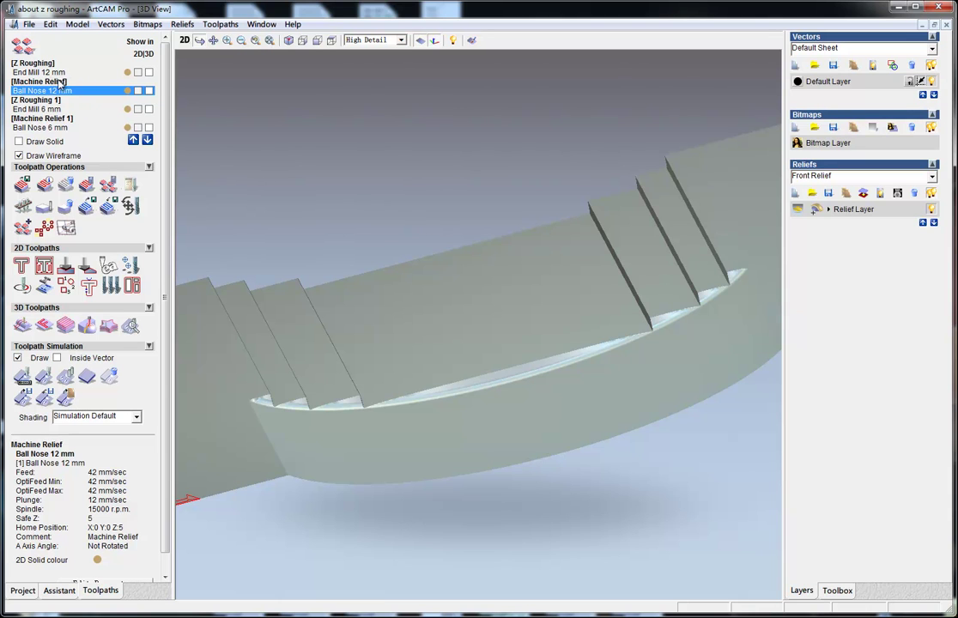
drag(363, 418, 410, 433)
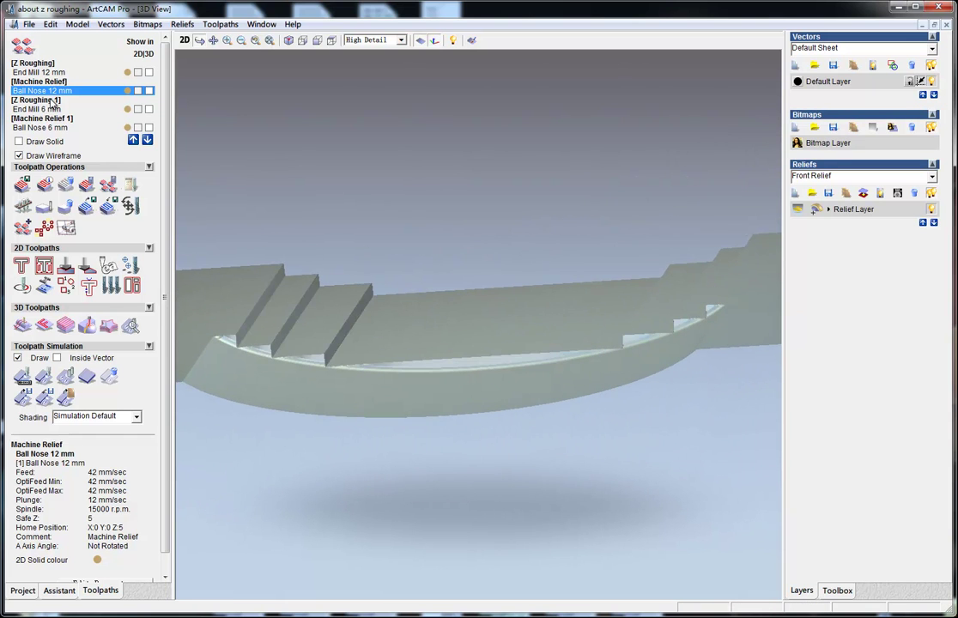